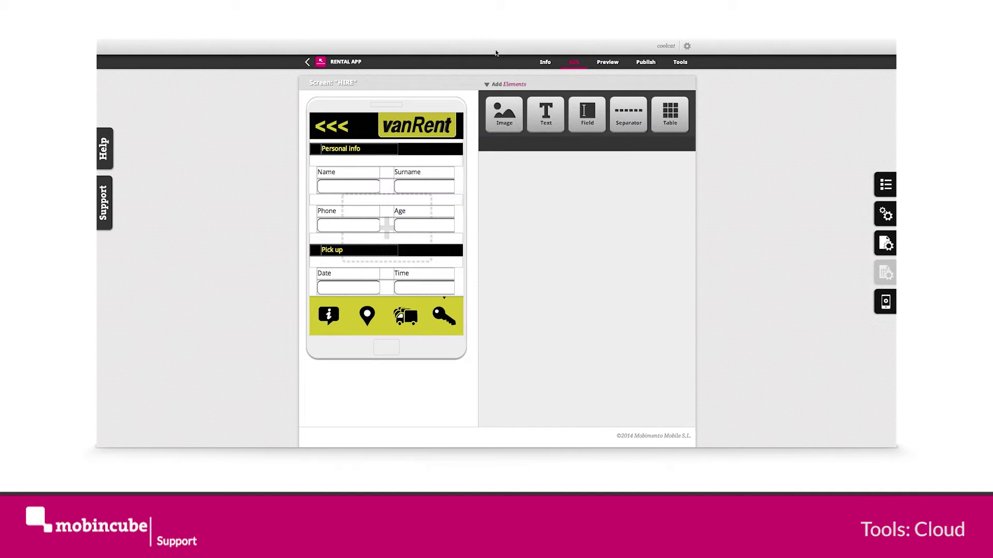
# Go to the rental app's cloud Forms section
pyautogui.click(682, 65)
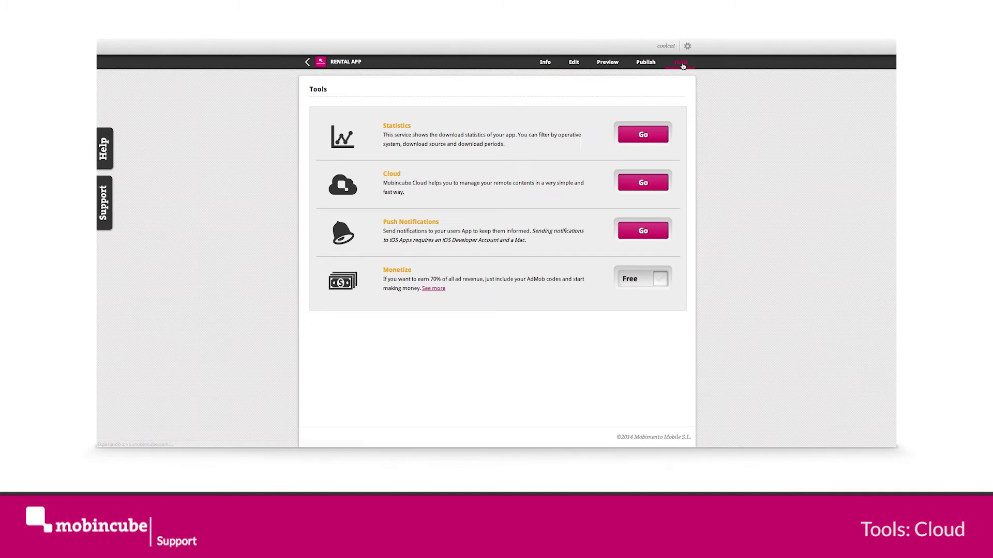
pyautogui.click(633, 187)
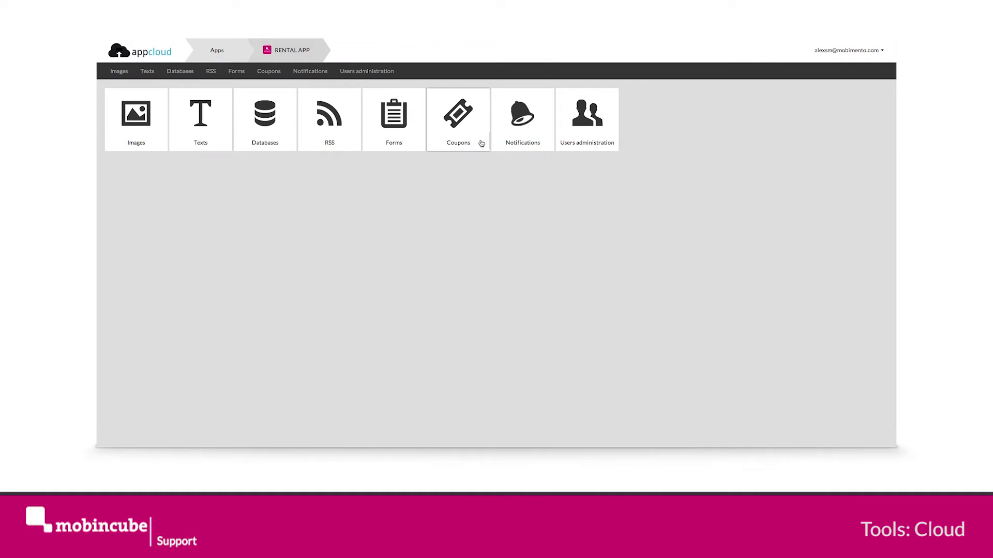
pyautogui.click(412, 128)
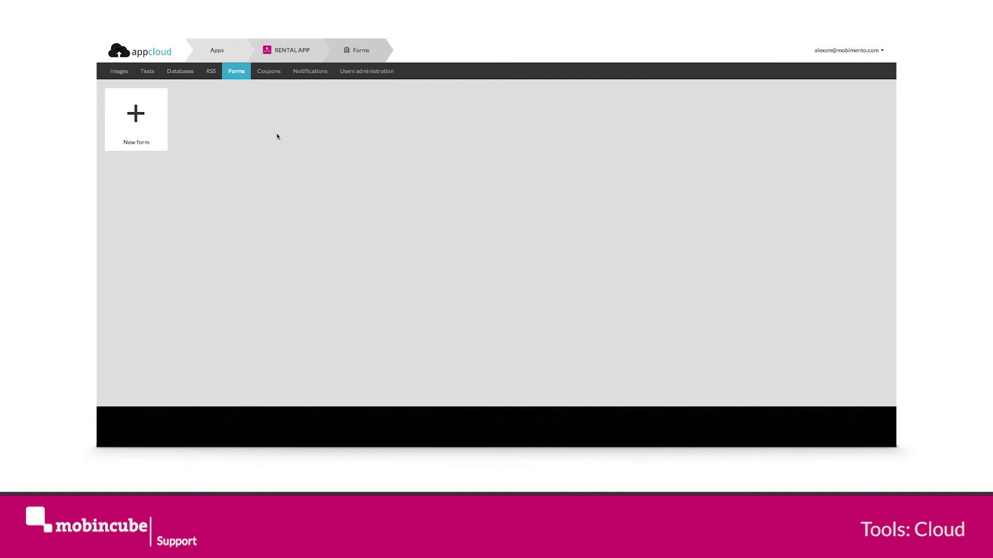
# Create a new cloud form named fleetHIRE and open its settings page
pyautogui.click(134, 113)
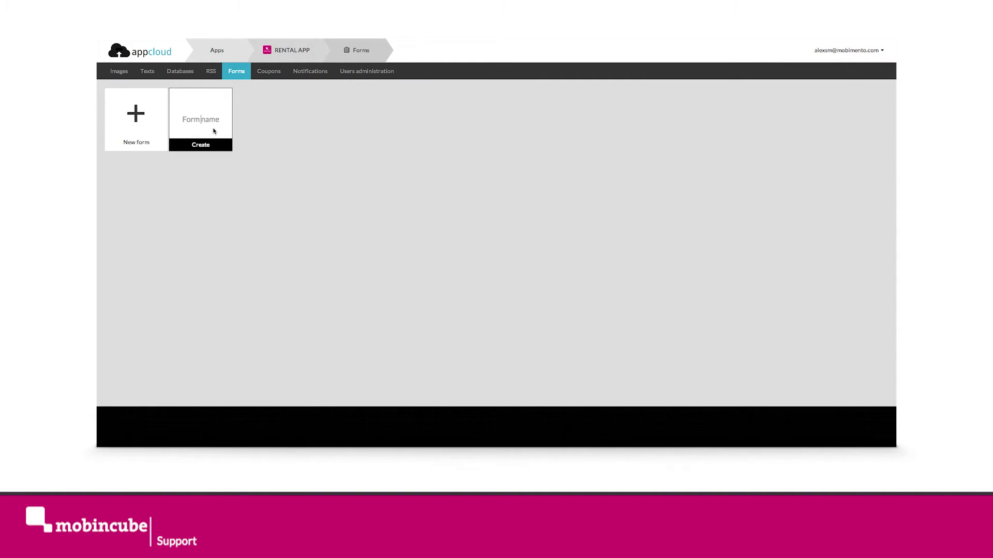
pyautogui.write('fleetR')
pyautogui.write('ent')
pyautogui.press('BackSpace')
pyautogui.press('BackSpace')
pyautogui.press('BackSpace')
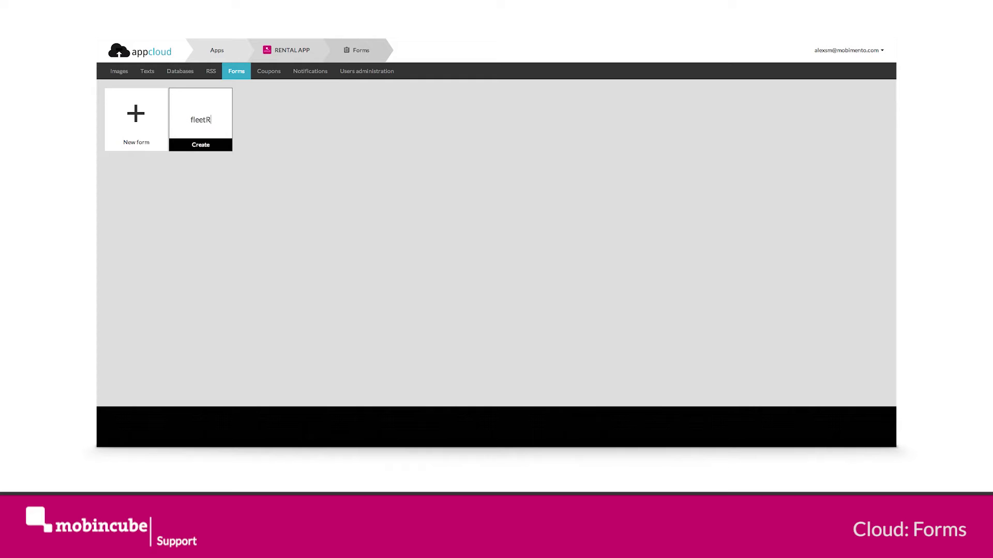
pyautogui.press('BackSpace')
pyautogui.write('HIR')
pyautogui.write('E')
pyautogui.click(226, 144)
pyautogui.moveTo(242, 119)
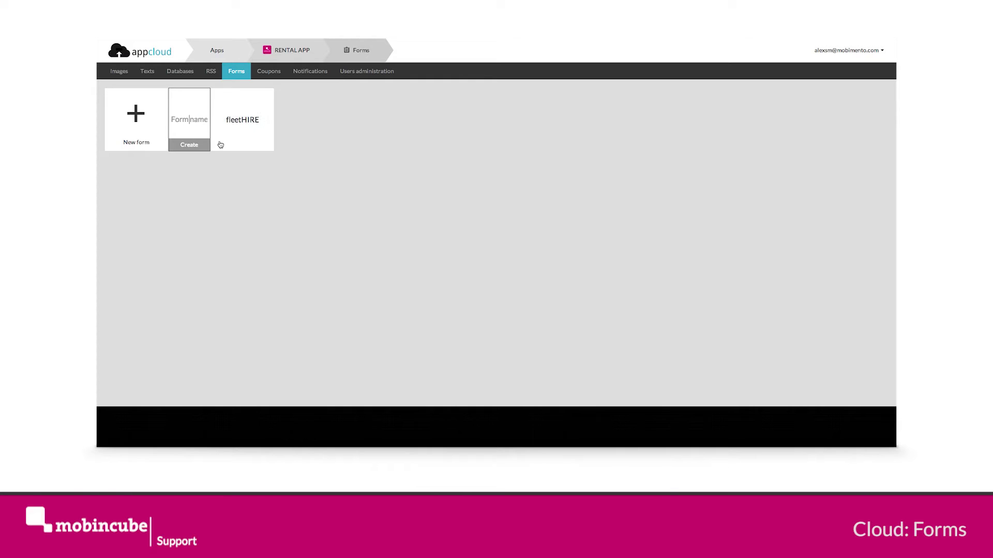
pyautogui.click(210, 125)
pyautogui.moveTo(200, 119)
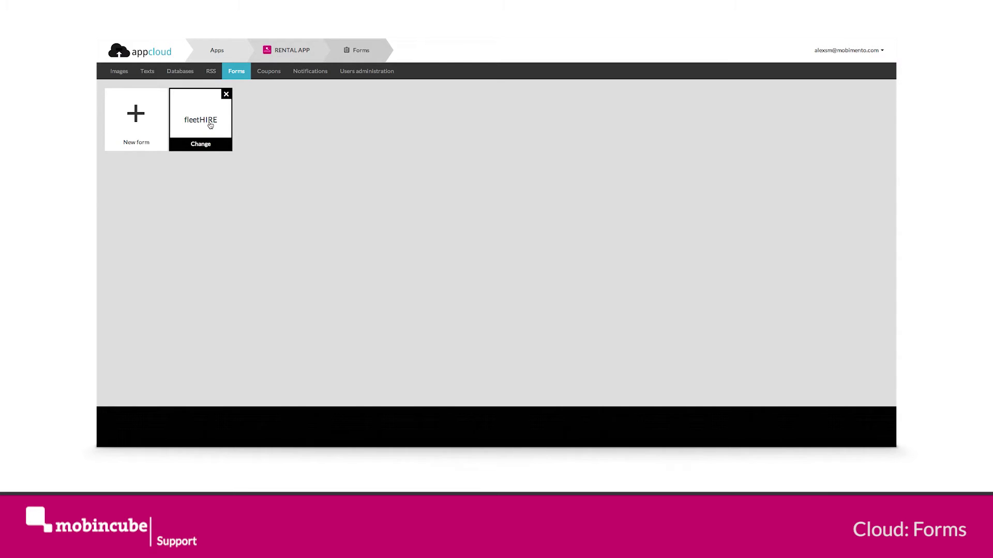
pyautogui.click(175, 113)
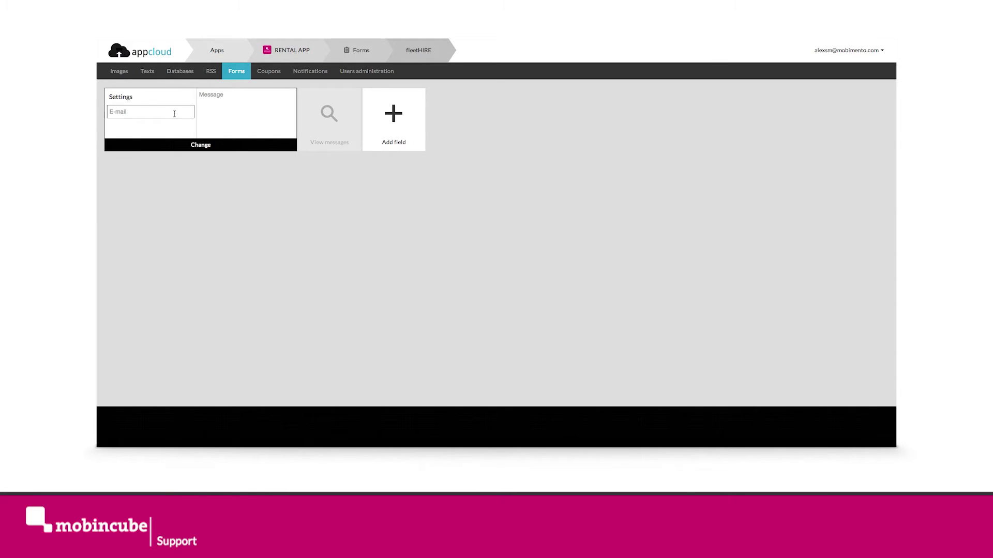
pyautogui.write('your')
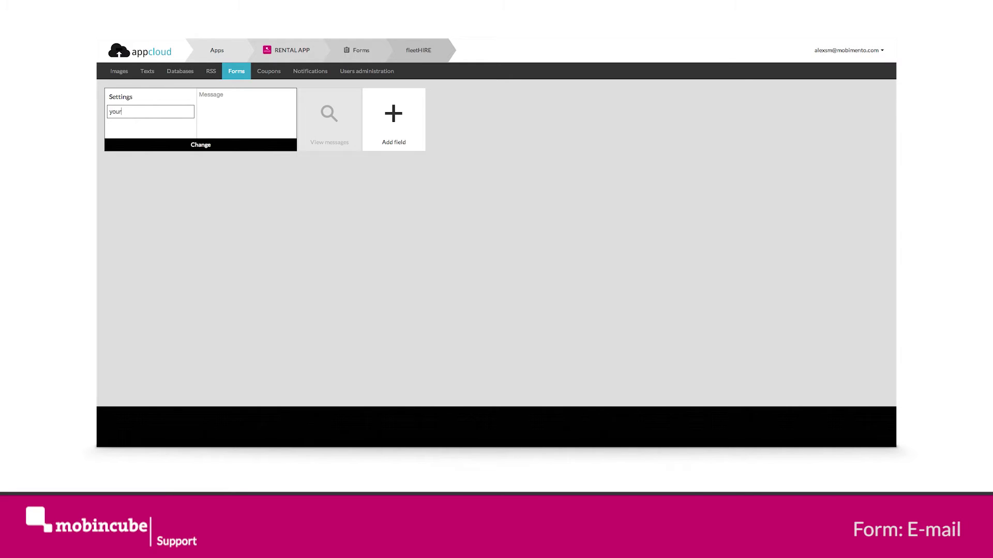
pyautogui.write('mail')
pyautogui.write('@ma')
pyautogui.write('il.com')
pyautogui.press('Tab')
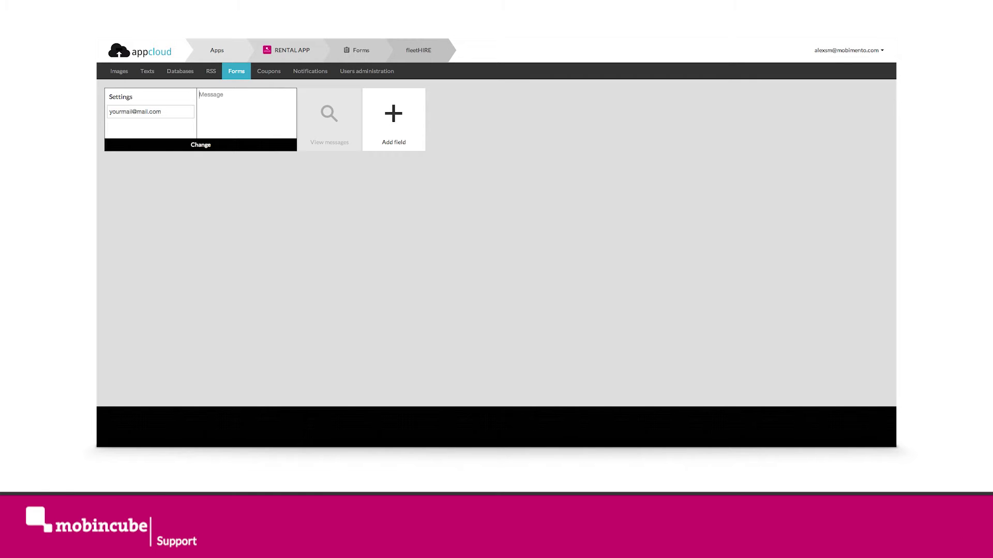
pyautogui.write('Thank ')
pyautogui.write('you for ')
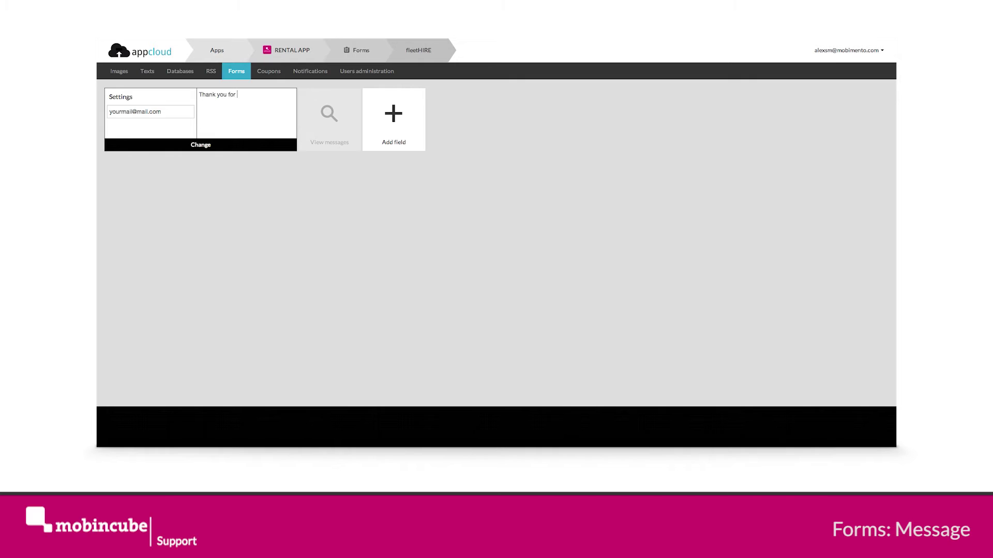
pyautogui.write('tr')
pyautogui.write('usting ')
pyautogui.write('vanRent.')
pyautogui.press('Return')
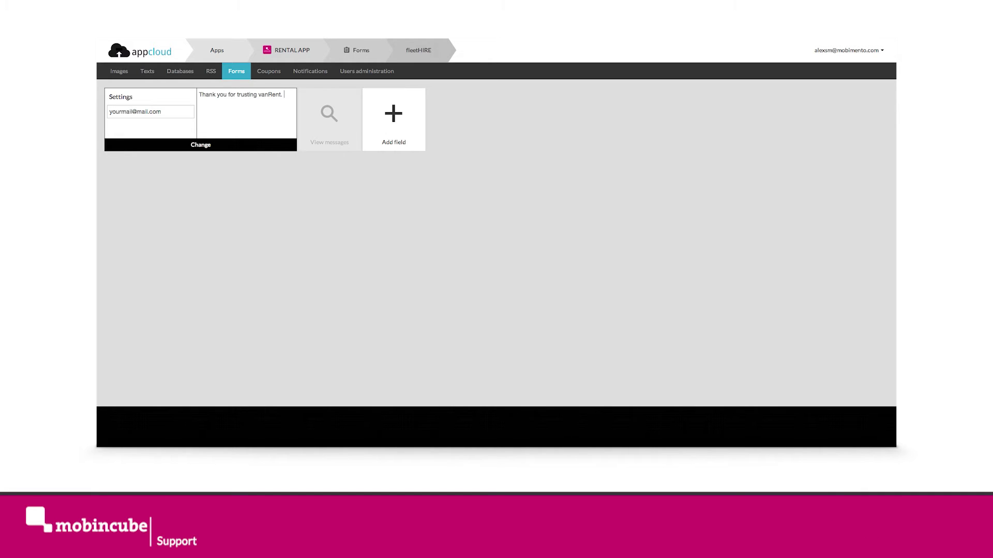
pyautogui.write('We will re')
pyautogui.write('ply yo')
pyautogui.write('u very sh')
pyautogui.write('ortly!')
pyautogui.click(197, 146)
# Add the name, surname, phone and age fields to the fleetHIRE form
pyautogui.click(372, 130)
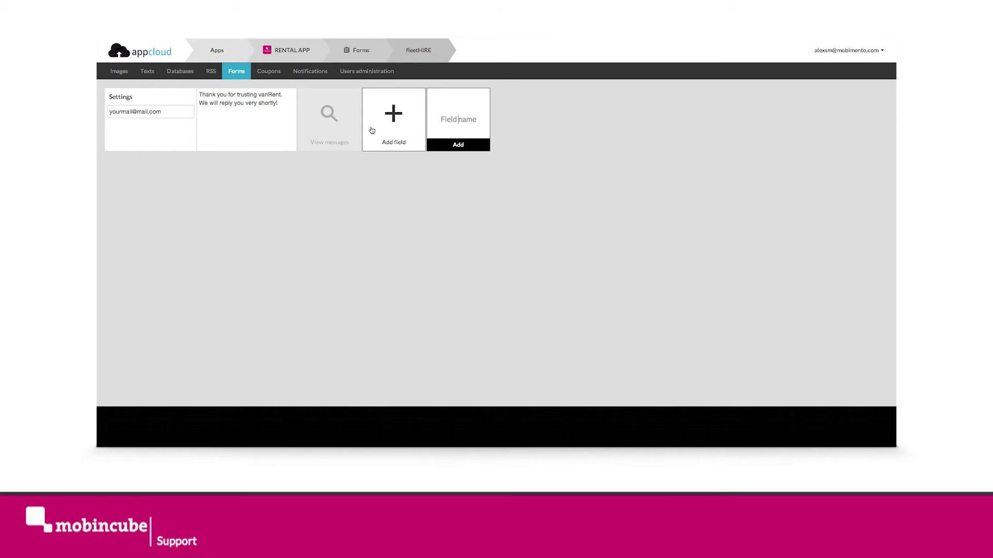
pyautogui.write('name')
pyautogui.click(447, 148)
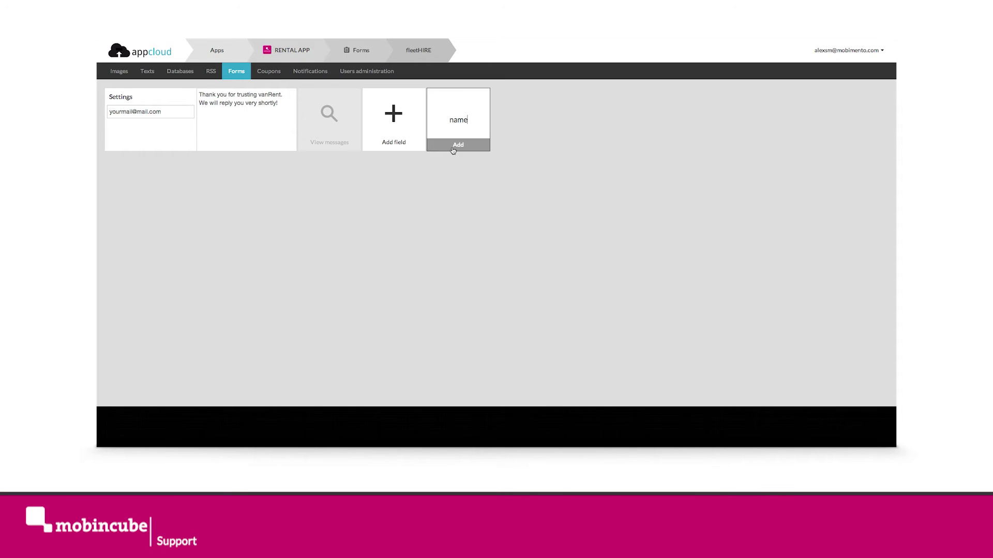
pyautogui.click(410, 144)
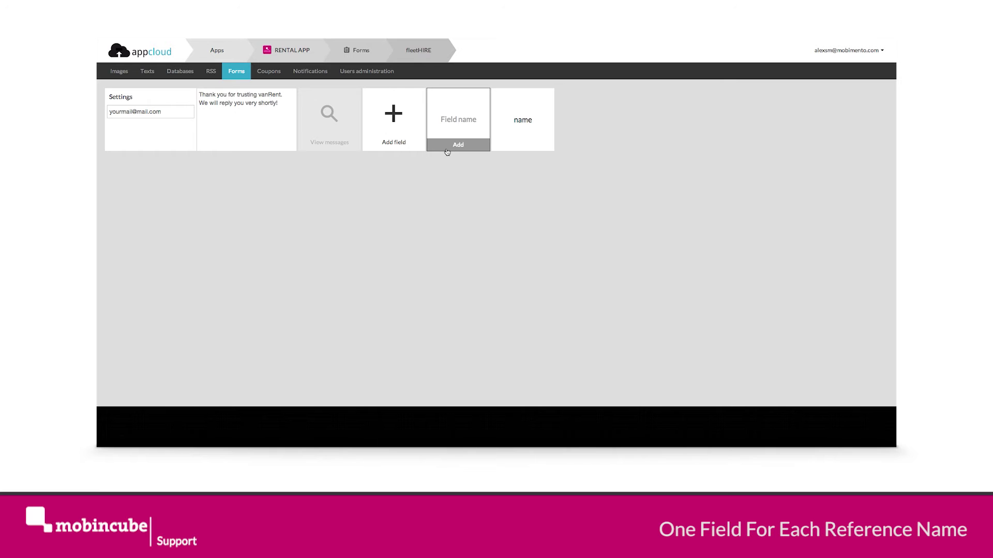
pyautogui.write('surname')
pyautogui.click(457, 146)
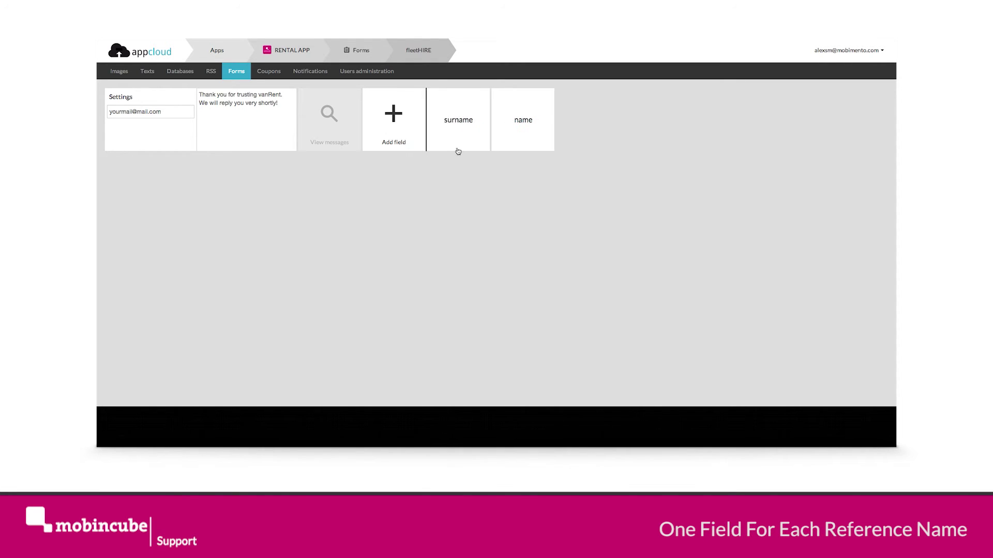
pyautogui.click(399, 123)
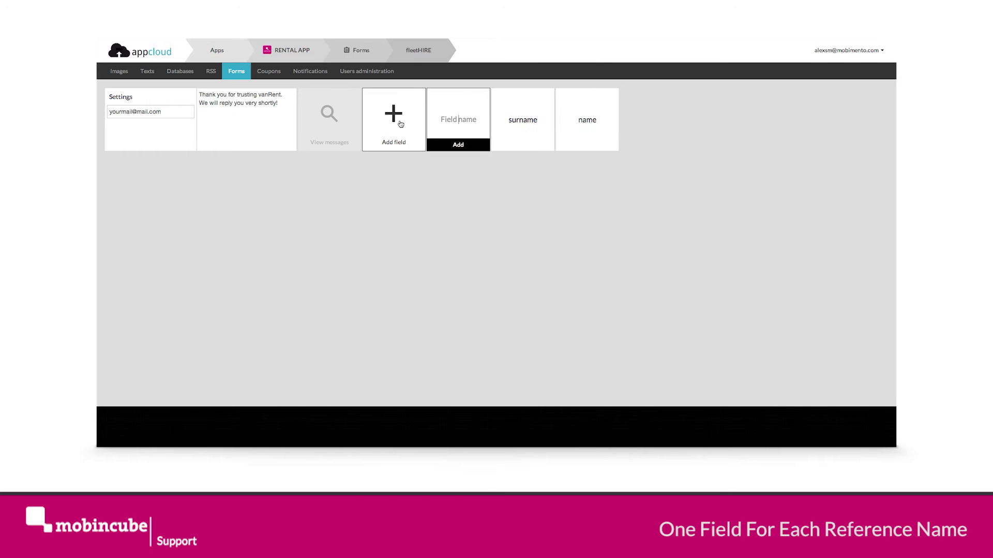
pyautogui.click(460, 123)
pyautogui.write('pho')
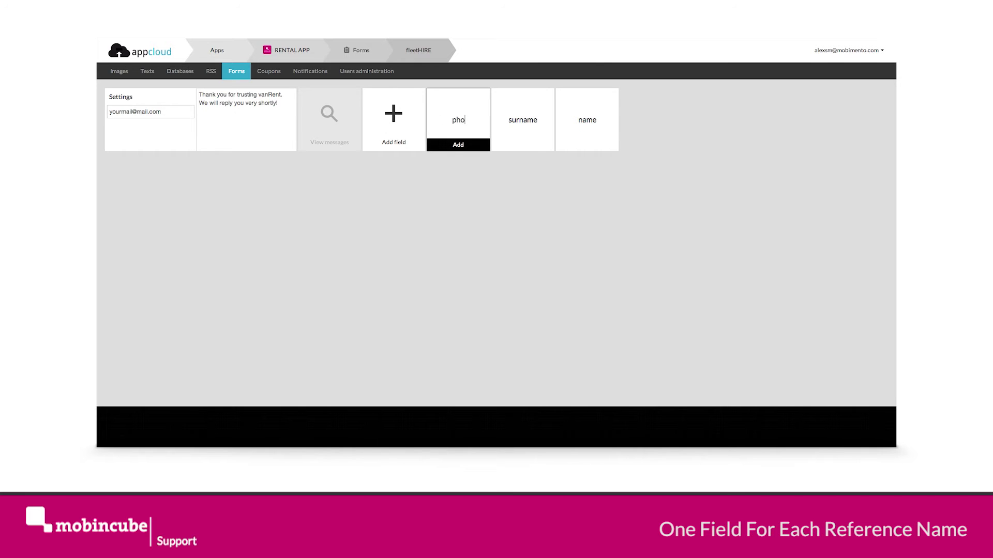
pyautogui.write('ne')
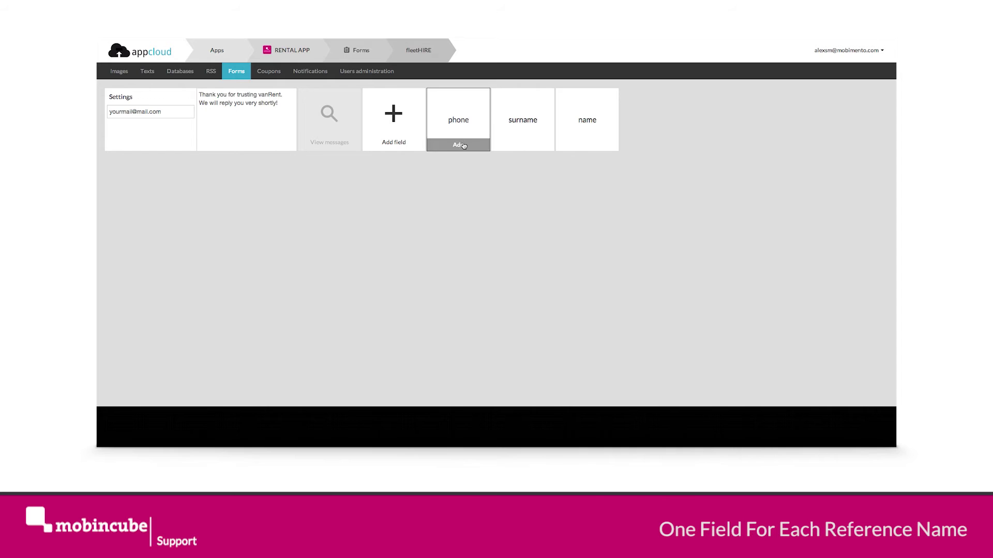
pyautogui.click(464, 144)
pyautogui.click(405, 127)
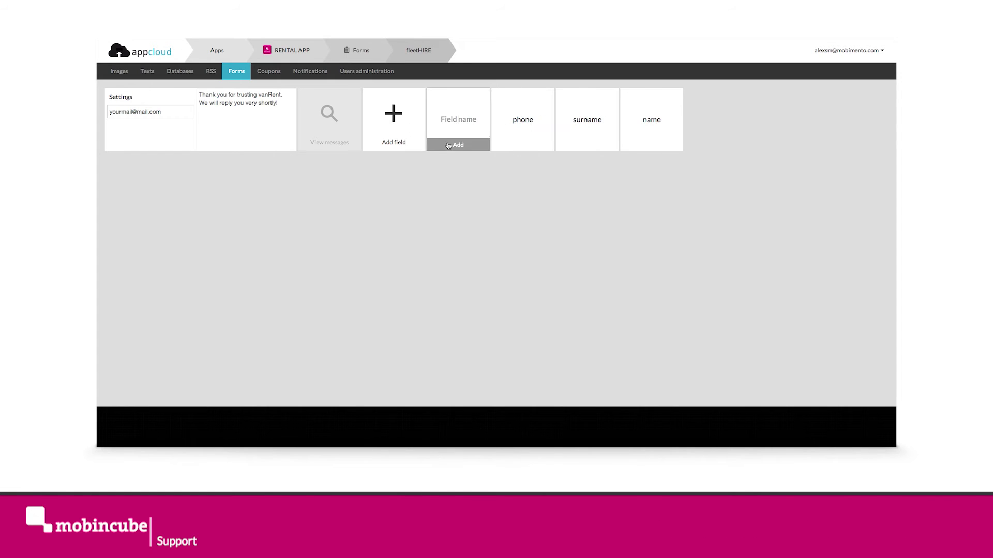
pyautogui.write('age')
pyautogui.click(458, 145)
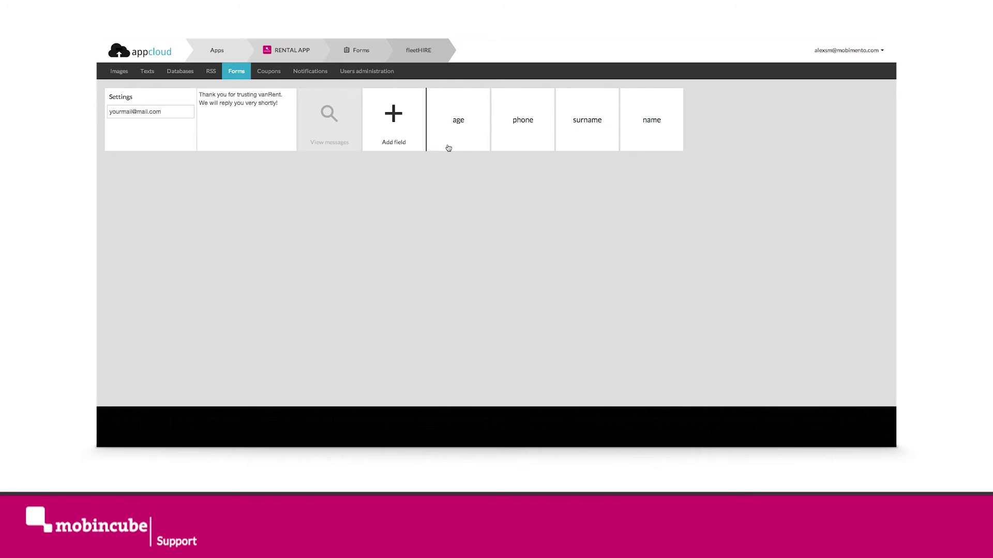
# Add pickUpDate and pickUpT fields, then rename pickUpDate to pickUpD
pyautogui.click(405, 129)
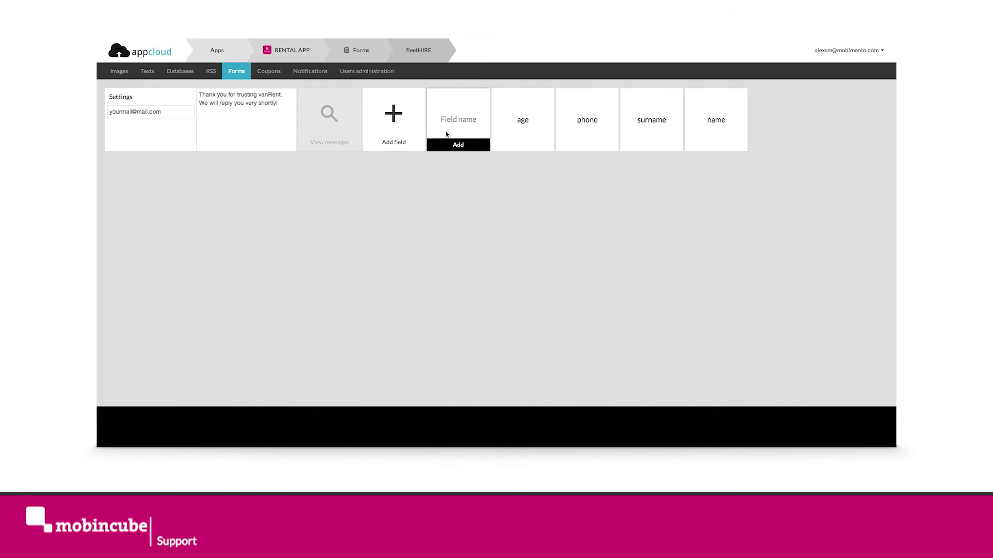
pyautogui.write('pickUpD')
pyautogui.write('at')
pyautogui.write('e')
pyautogui.click(448, 143)
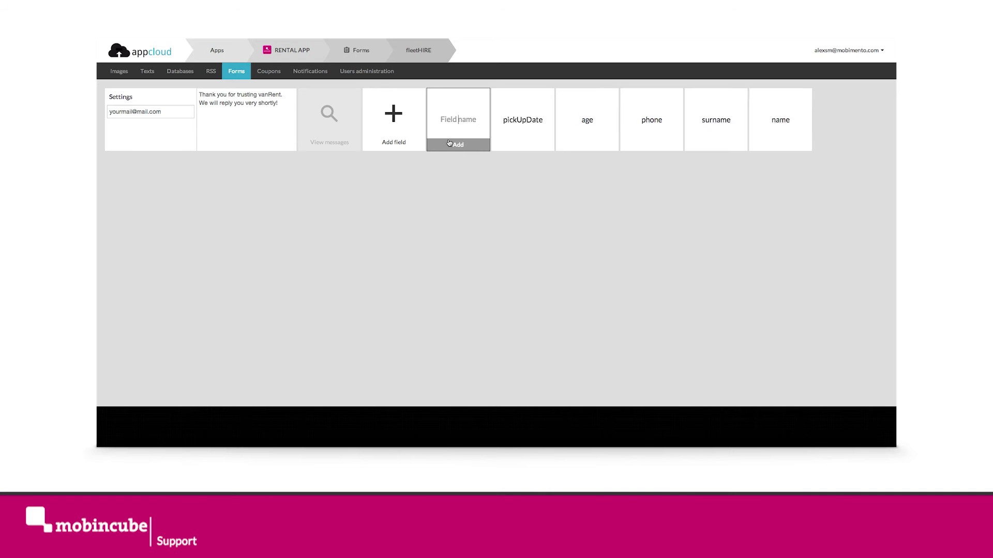
pyautogui.click(405, 118)
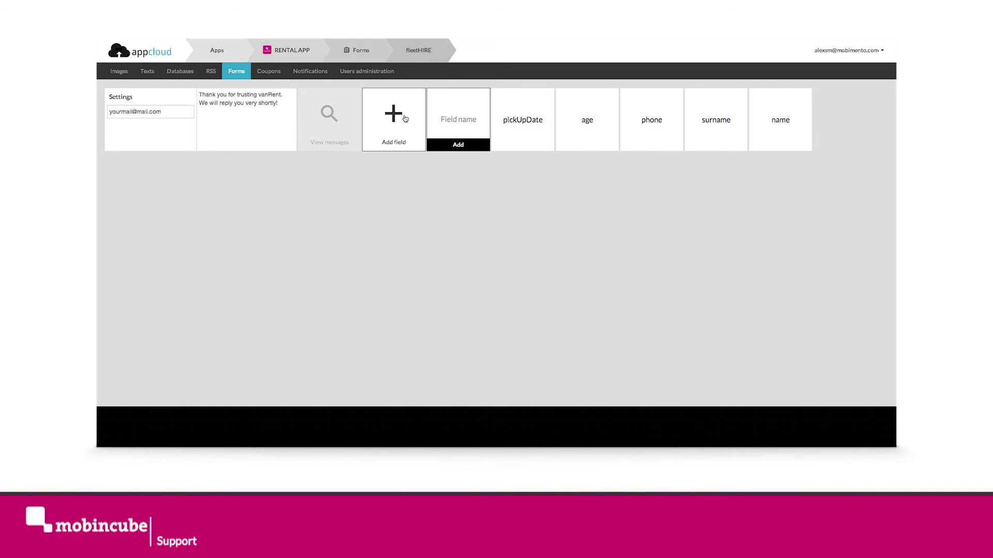
pyautogui.write('pi')
pyautogui.press('BackSpace')
pyautogui.press('BackSpace')
pyautogui.write('pickU')
pyautogui.write('pT')
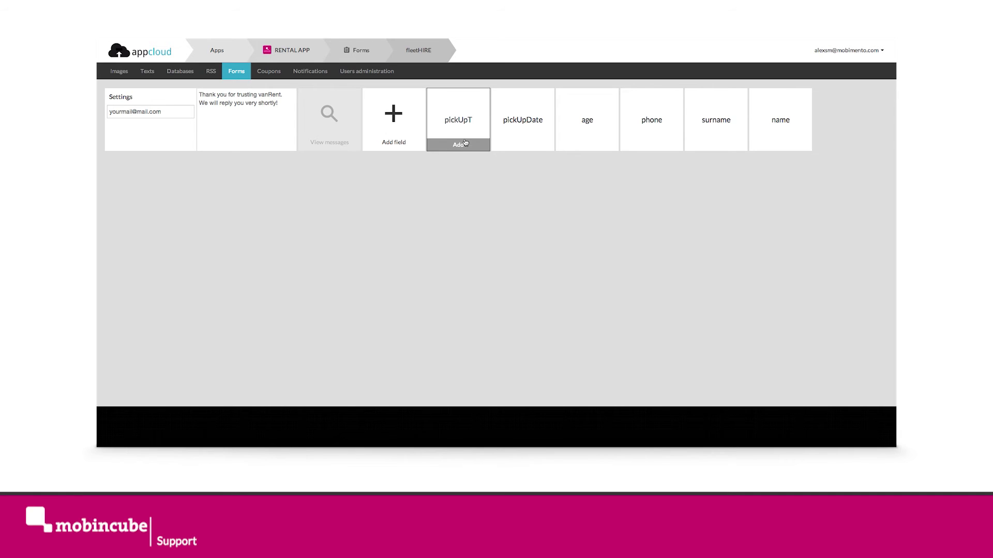
pyautogui.click(462, 145)
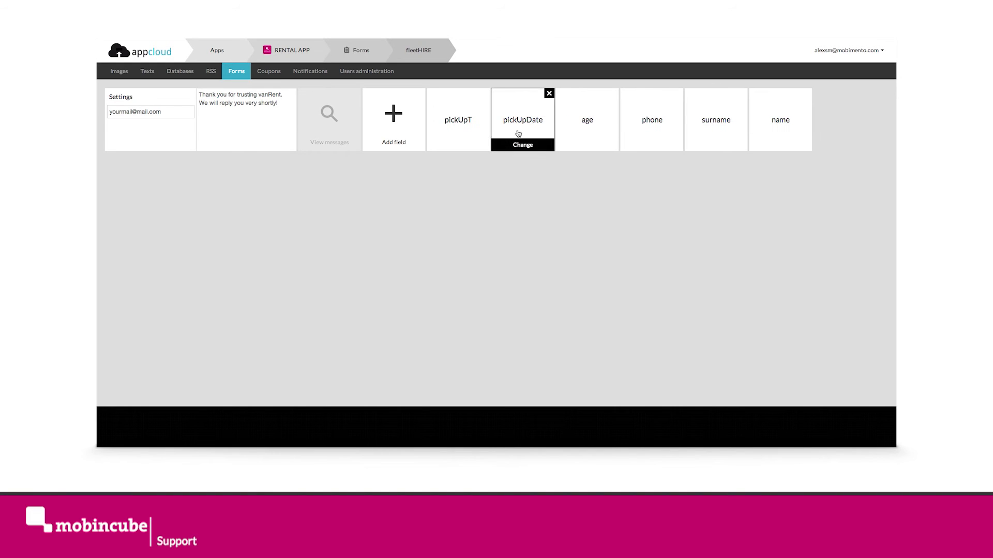
pyautogui.click(523, 148)
pyautogui.press('BackSpace')
pyautogui.press('BackSpace')
pyautogui.press('BackSpace')
pyautogui.click(536, 145)
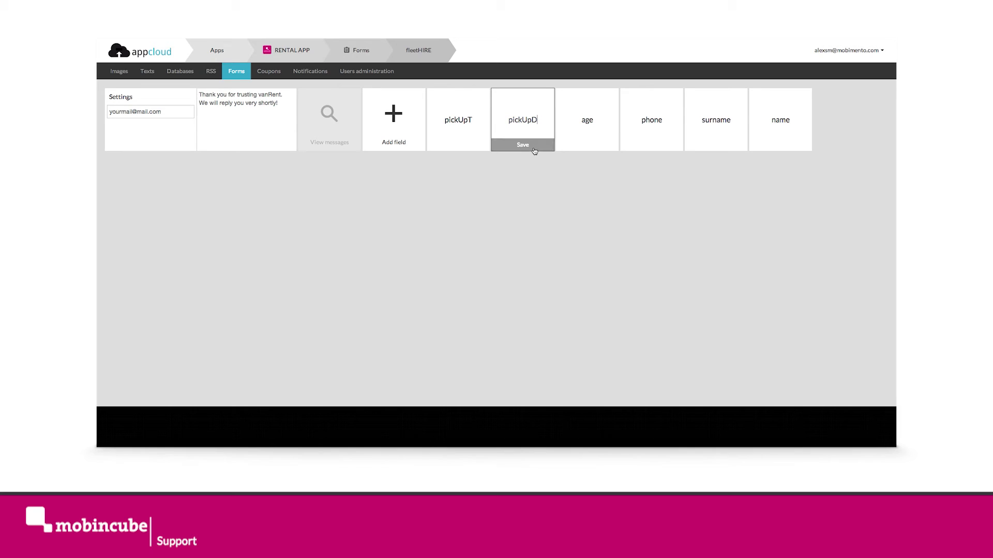
# Add the deliveryDate, deliveryTime and type fields
pyautogui.click(416, 121)
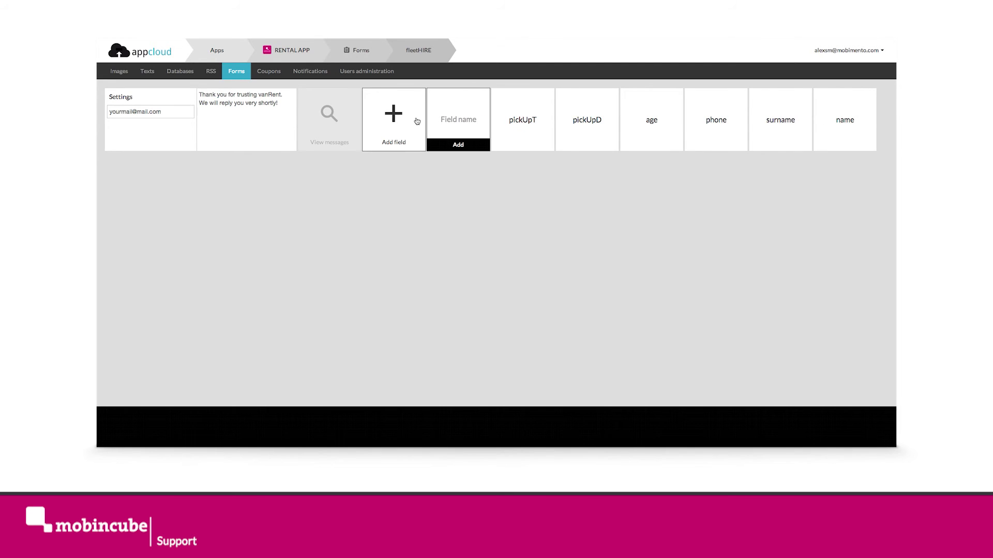
pyautogui.write('de')
pyautogui.write('liver')
pyautogui.write('yDa')
pyautogui.write('te')
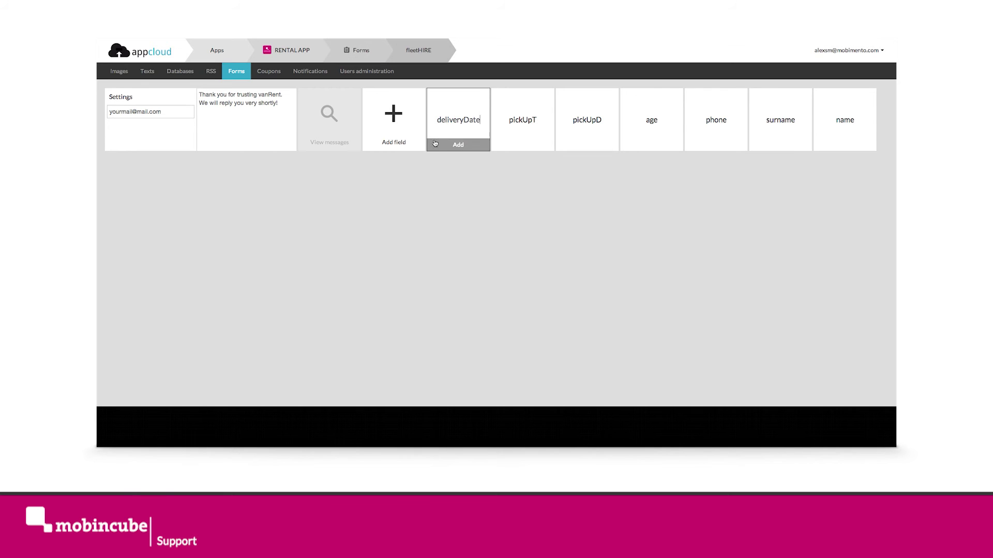
pyautogui.click(433, 145)
pyautogui.click(402, 129)
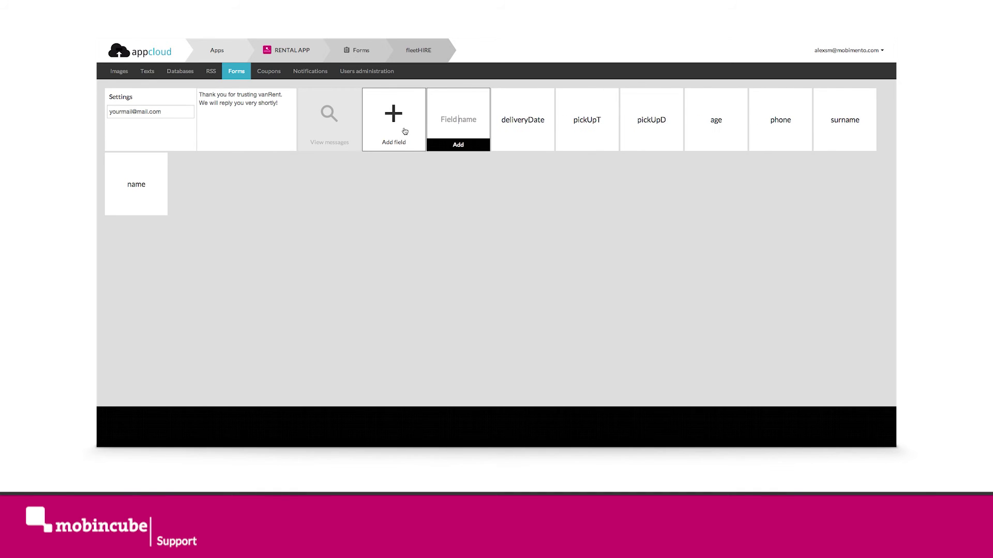
pyautogui.write('deliver')
pyautogui.write('yT')
pyautogui.write('ime')
pyautogui.click(454, 146)
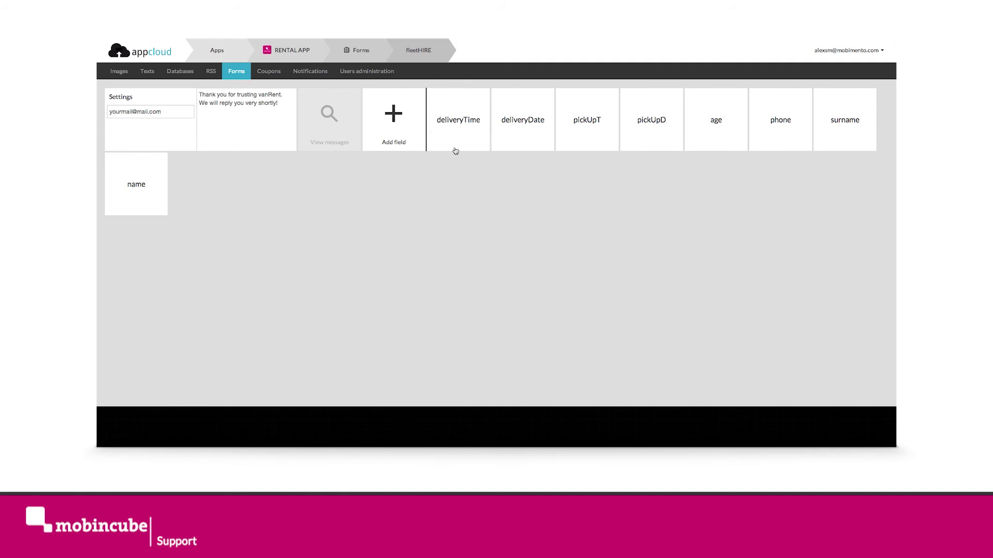
pyautogui.click(404, 119)
pyautogui.write('ty')
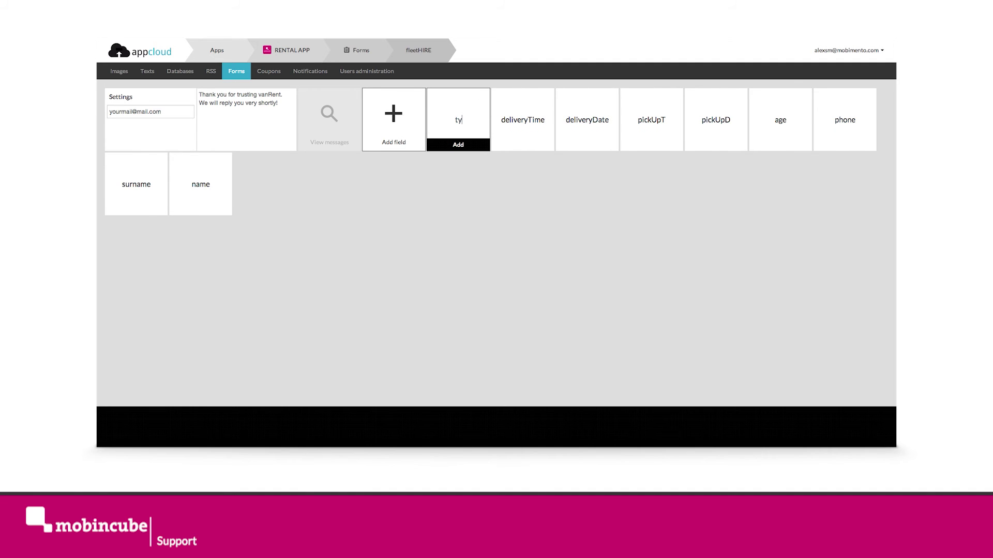
pyautogui.write('pe')
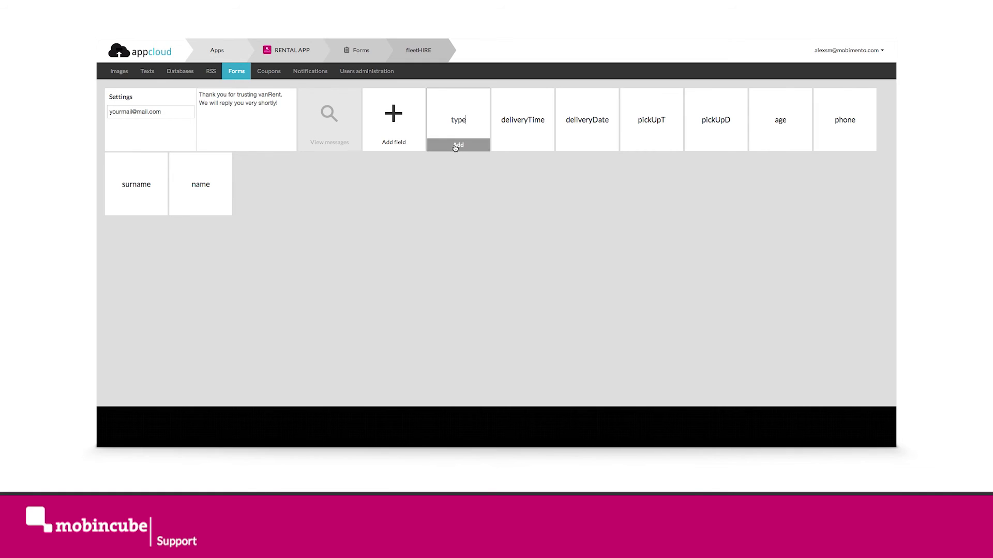
pyautogui.click(455, 147)
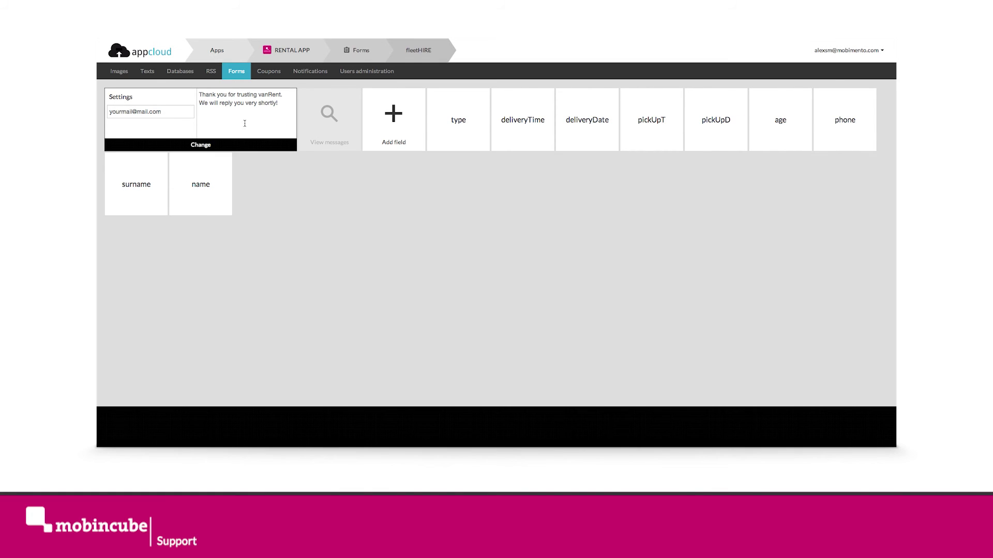
# Reopen fleetHIRE from the Forms list so its nine fields list in order
pyautogui.click(246, 77)
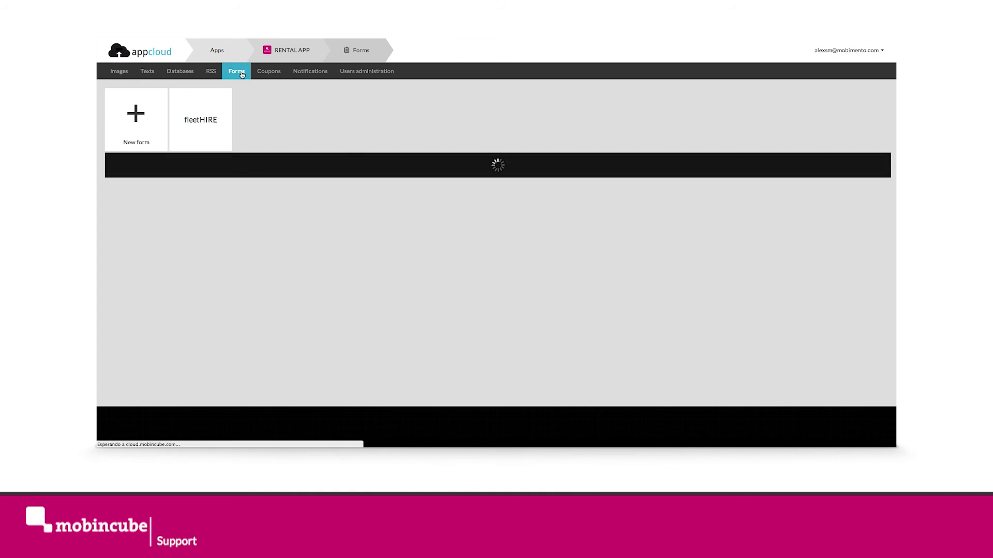
pyautogui.click(201, 125)
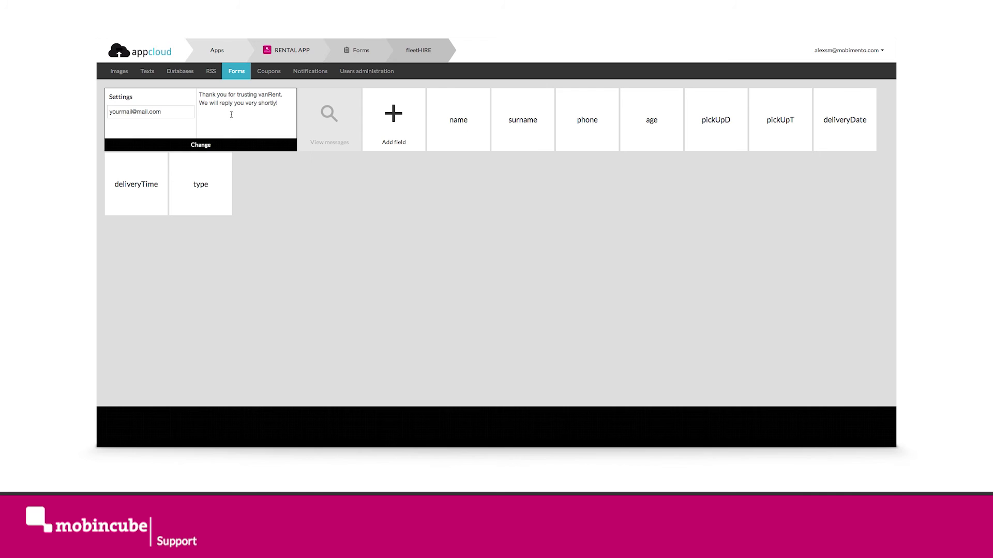
# Open the vanRent app's HIRE screen in the editor and hide the screen list
pyautogui.click(208, 145)
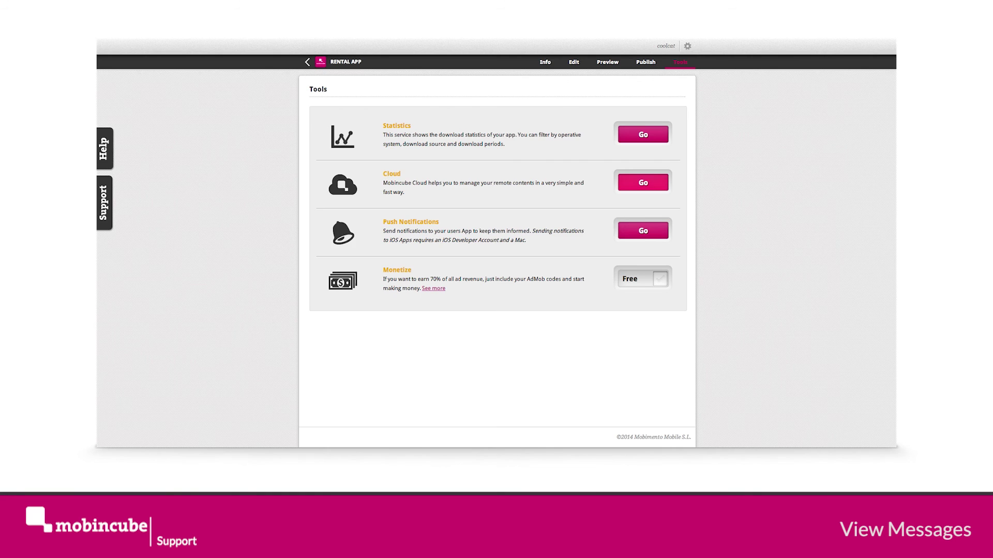
pyautogui.click(577, 62)
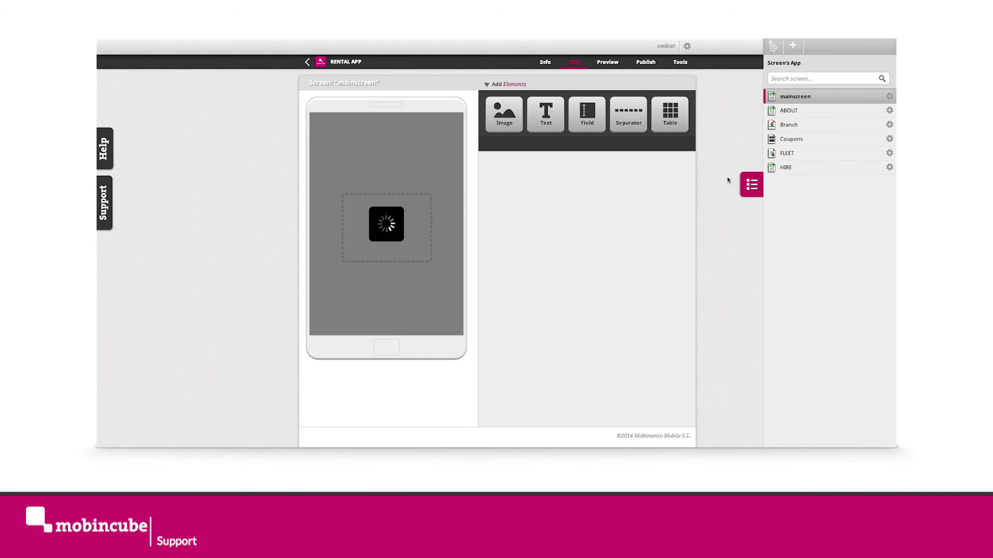
pyautogui.click(796, 170)
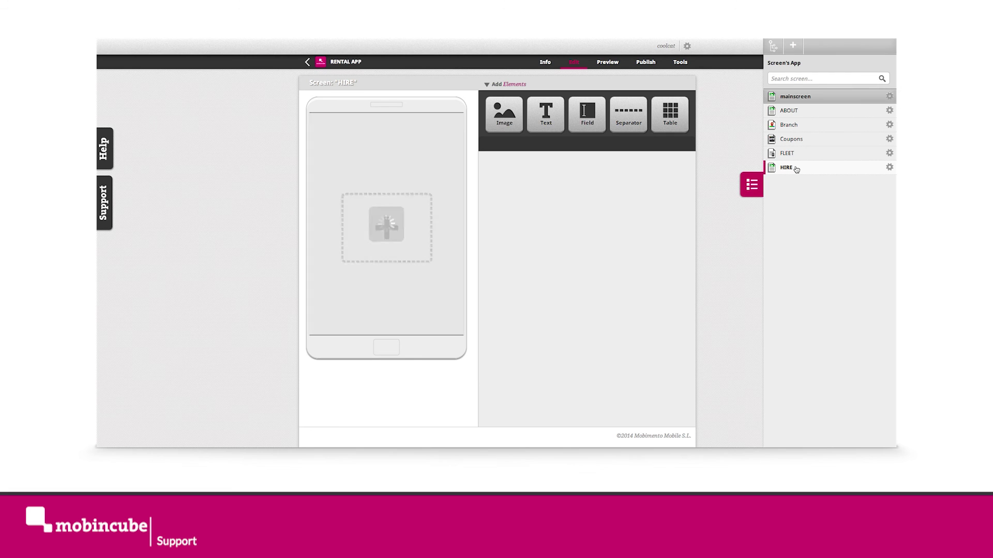
pyautogui.click(758, 184)
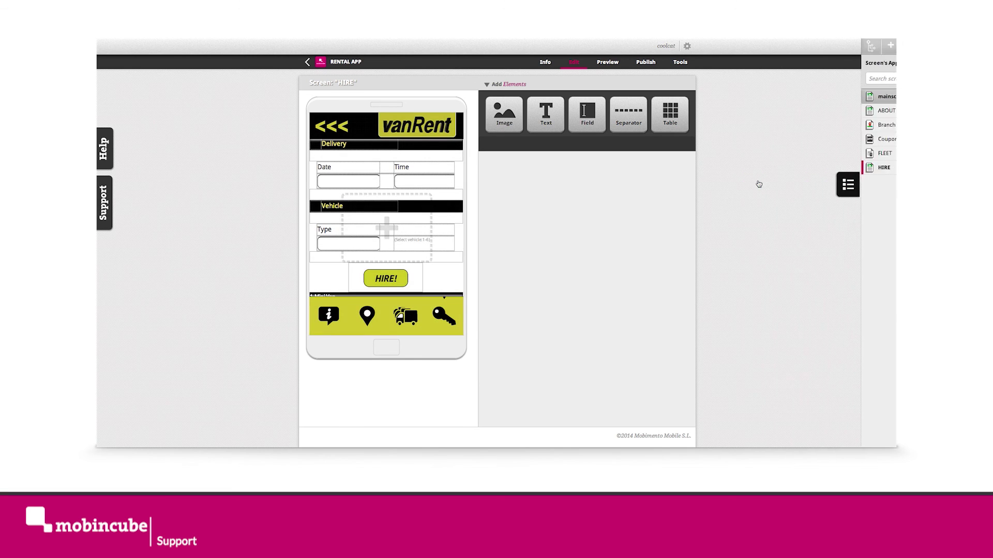
# Set the HIRE! button's Submit form action to Send to a script, using the fleetHIRE cloud form
pyautogui.click(393, 275)
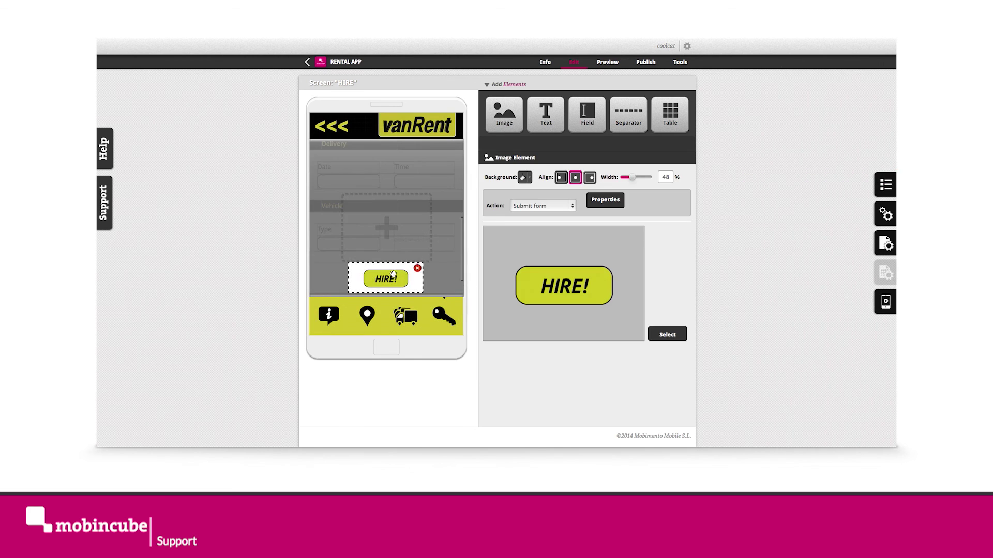
pyautogui.click(617, 206)
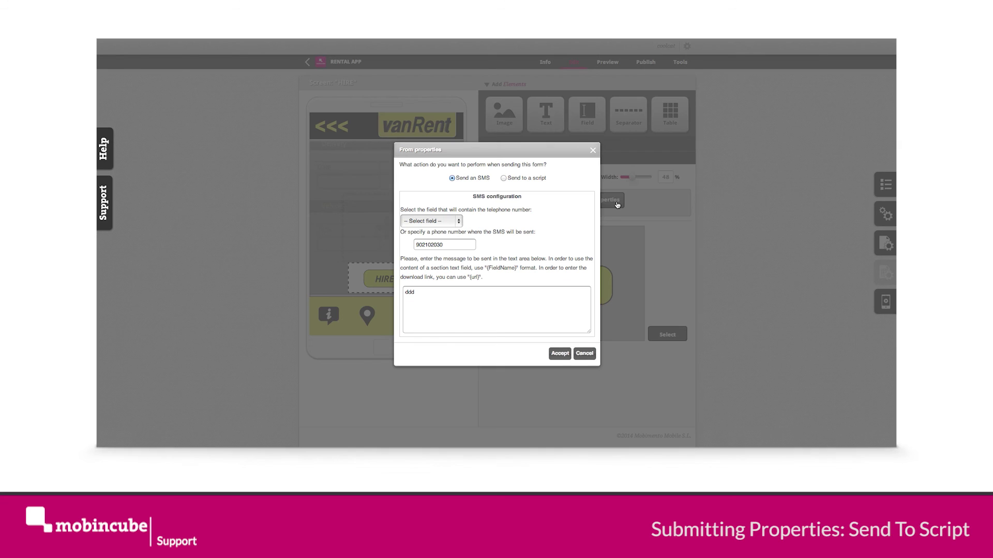
pyautogui.click(504, 179)
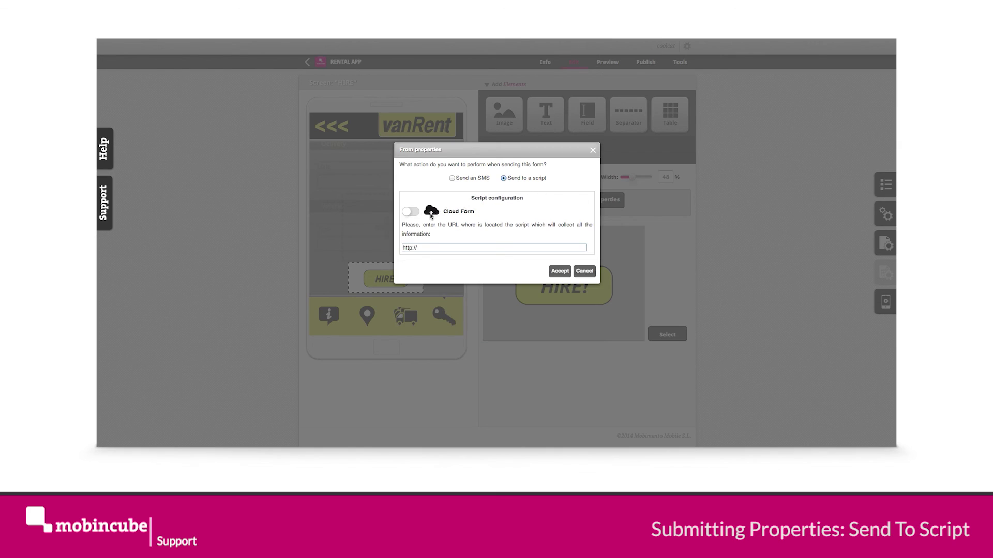
pyautogui.click(414, 213)
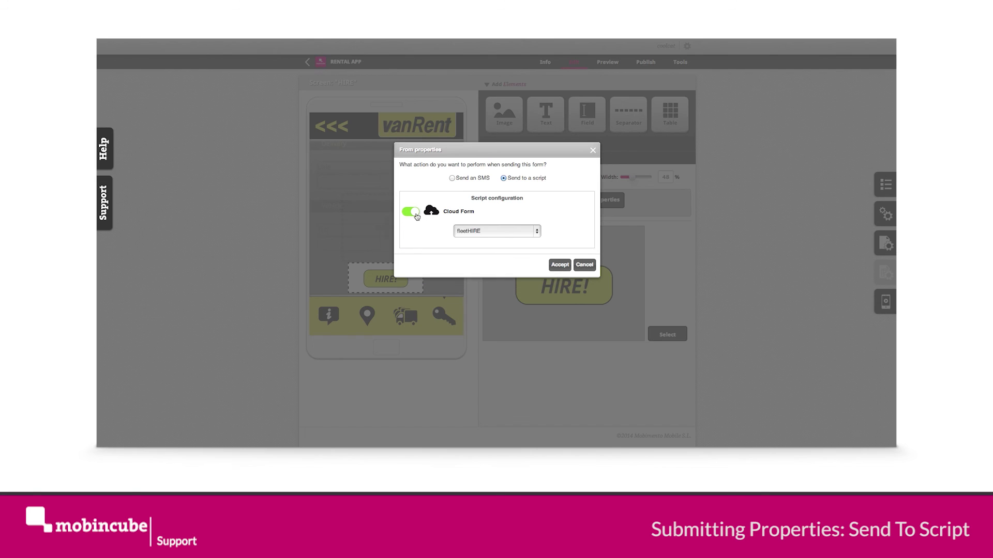
pyautogui.click(500, 233)
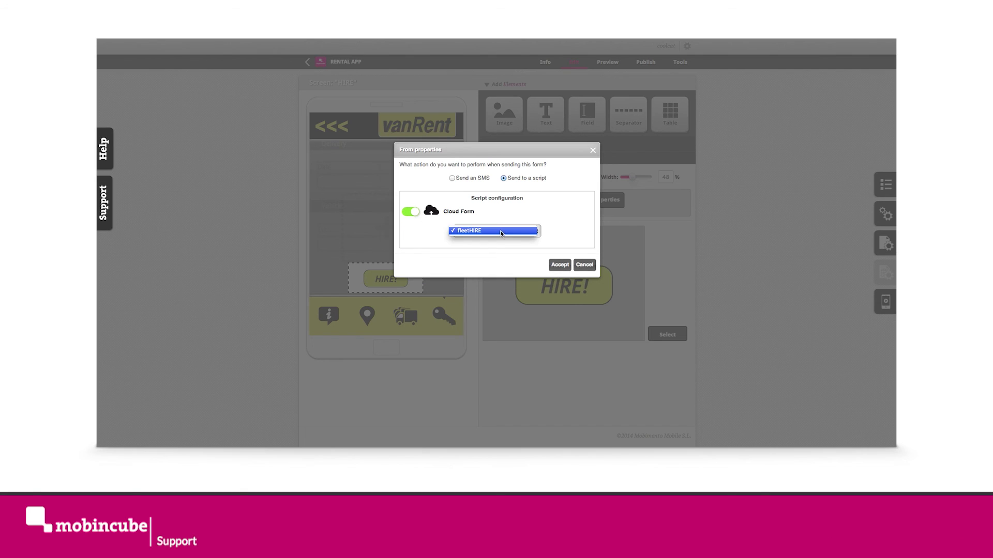
pyautogui.click(500, 233)
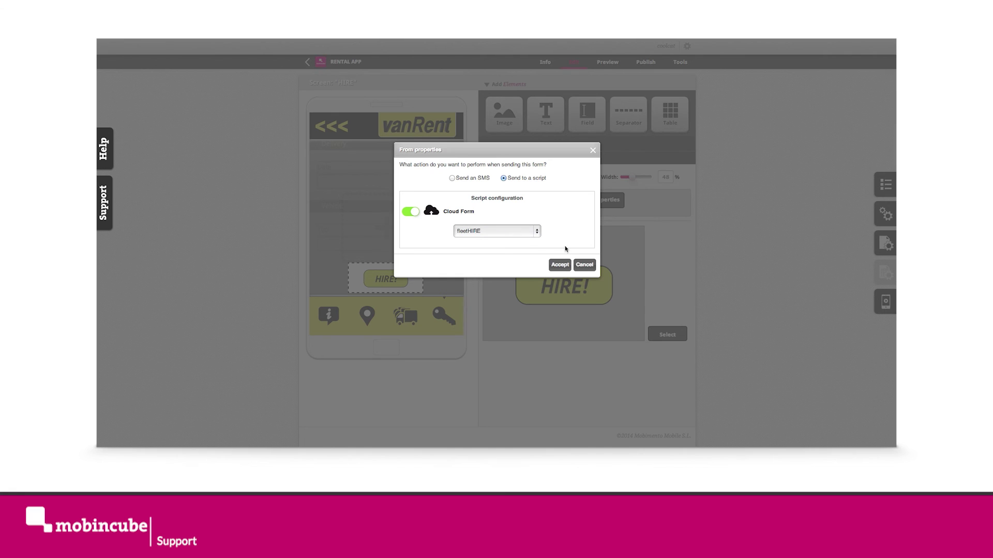
pyautogui.click(559, 265)
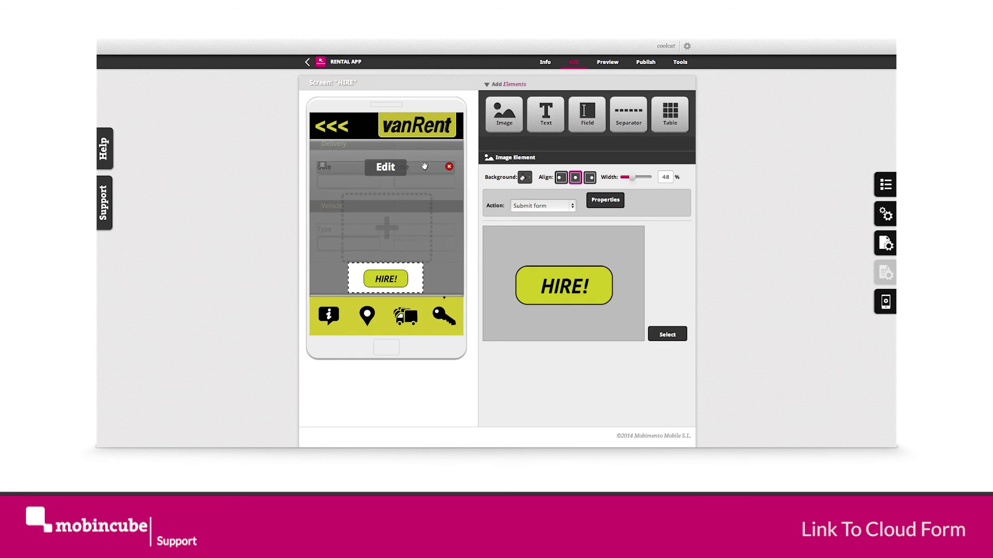
# Deselect the HIRE! button to show the finished HIRE screen layout
pyautogui.click(284, 100)
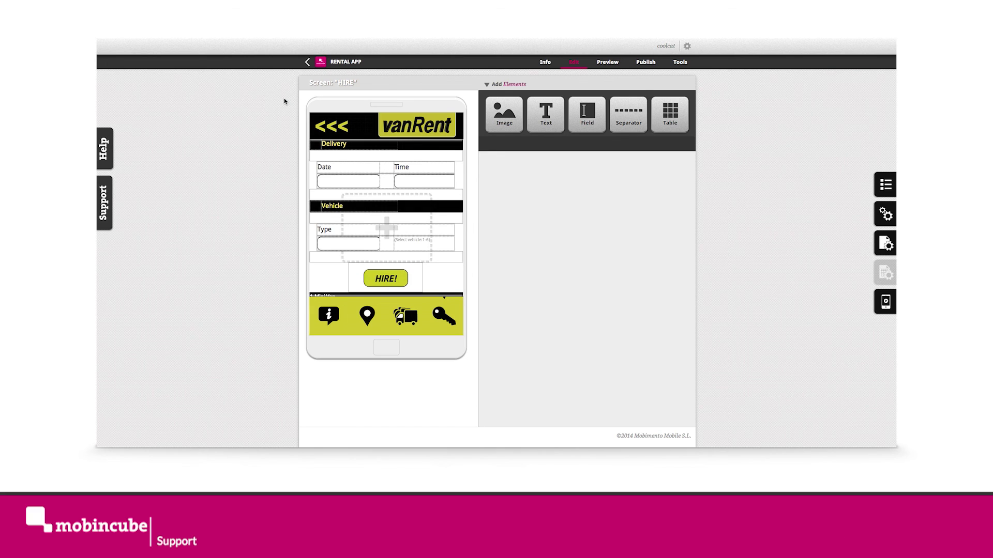